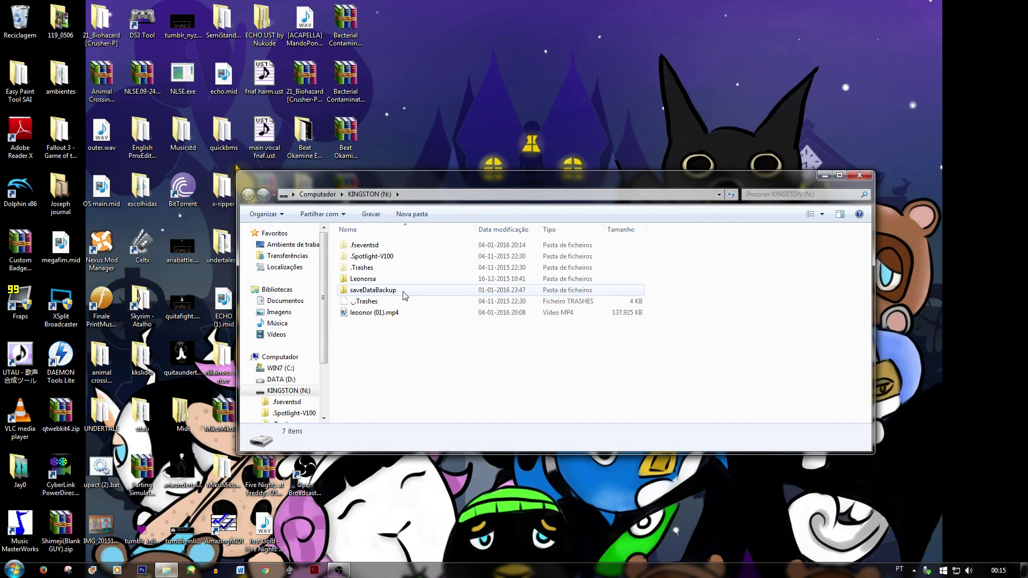
# Step: Copy the saveDataBackup folder from the KINGSTON (N:) drive onto the desktop
pyautogui.moveTo(394, 296)
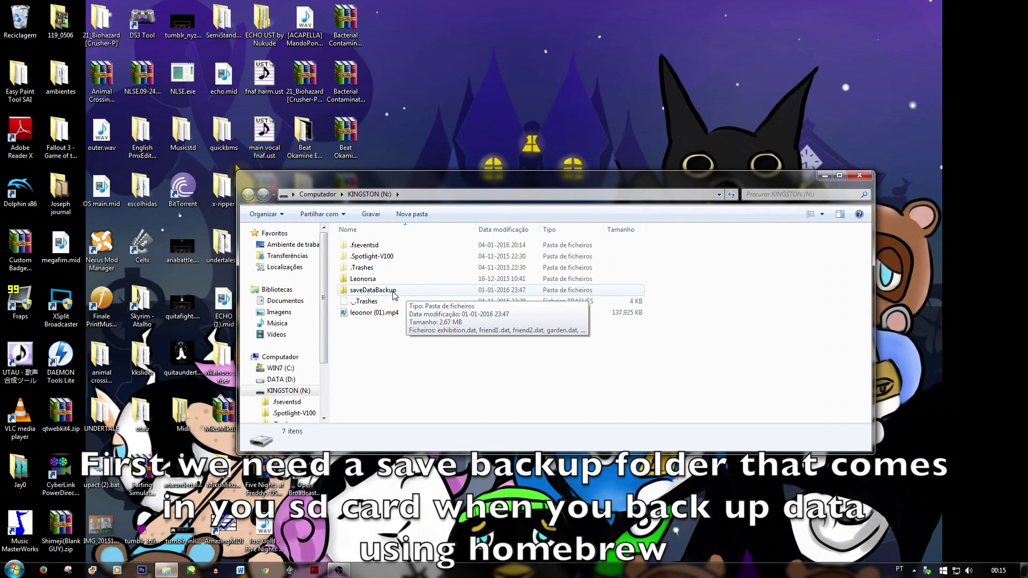
pyautogui.moveTo(787, 177)
pyautogui.mouseDown()
pyautogui.moveTo(882, 288)
pyautogui.moveTo(933, 278)
pyautogui.moveTo(951, 298)
pyautogui.mouseUp()
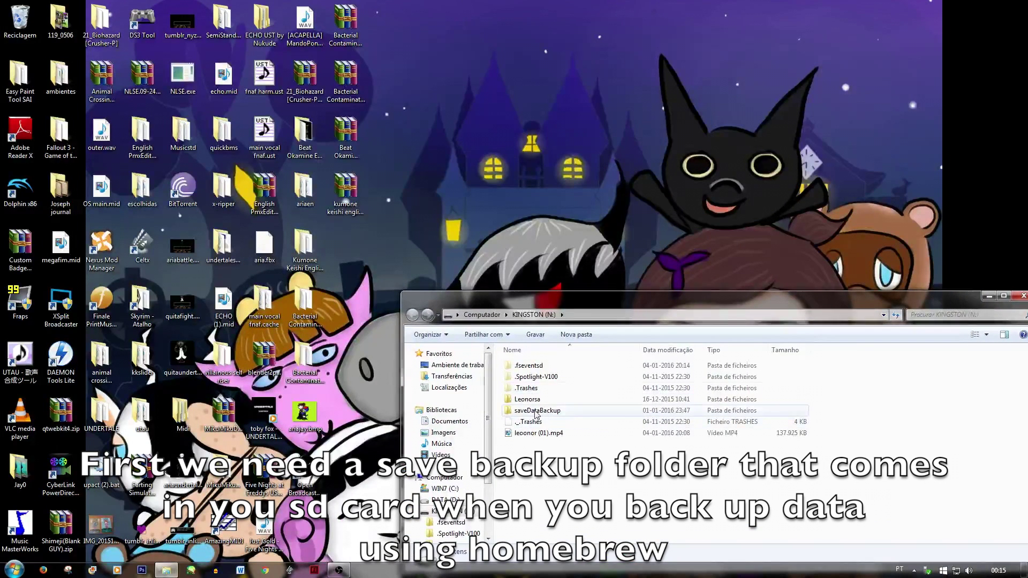
pyautogui.moveTo(537, 415)
pyautogui.mouseDown()
pyautogui.moveTo(352, 255)
pyautogui.moveTo(353, 267)
pyautogui.moveTo(460, 336)
pyautogui.mouseUp()
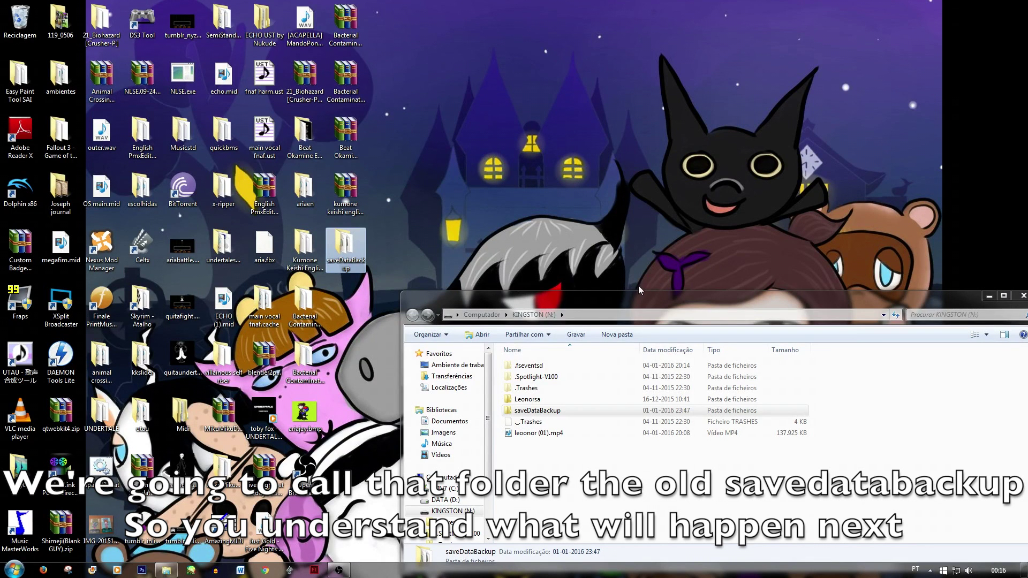
pyautogui.moveTo(804, 312)
pyautogui.mouseDown()
pyautogui.moveTo(811, 319)
pyautogui.moveTo(600, 351)
pyautogui.mouseUp()
# Step: Close the KINGSTON window and open removable disk G: to view its files
pyautogui.click(821, 336)
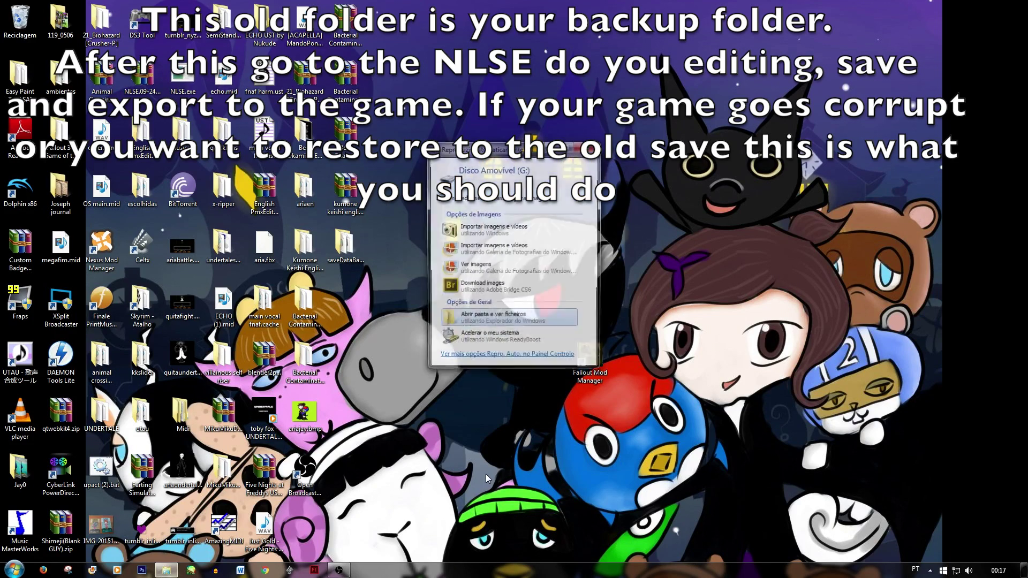
pyautogui.click(508, 319)
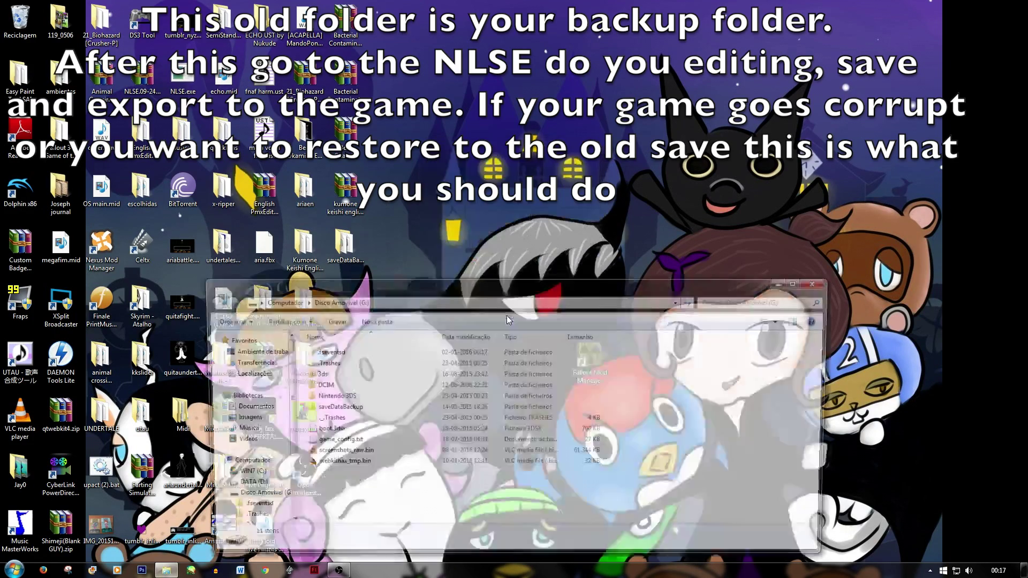
pyautogui.moveTo(477, 281); pyautogui.dragTo(624, 287)
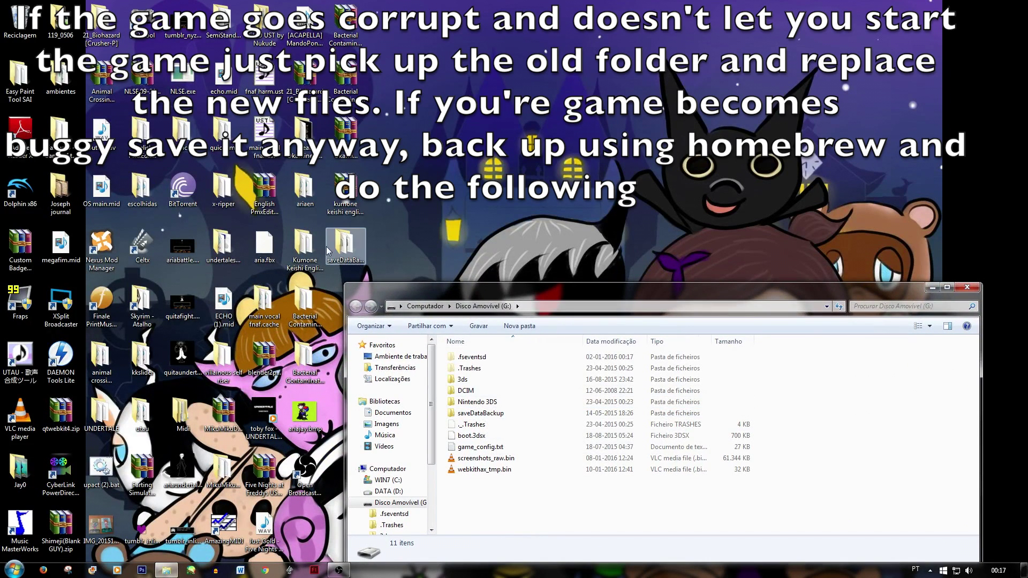
# Step: Search Google in Chrome for 'animal crossing new leaf save editor'
pyautogui.click(270, 572)
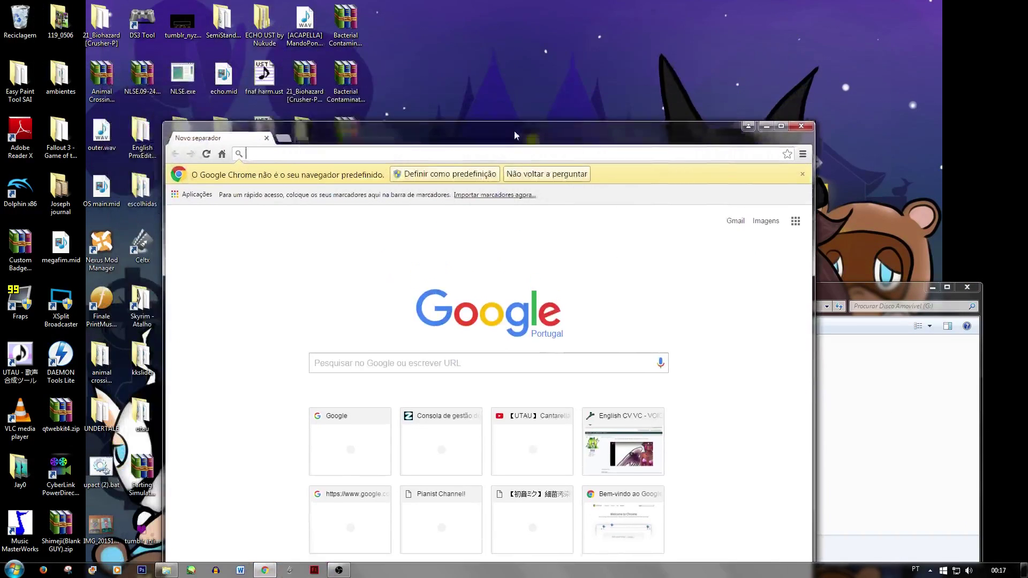
pyautogui.write('animal')
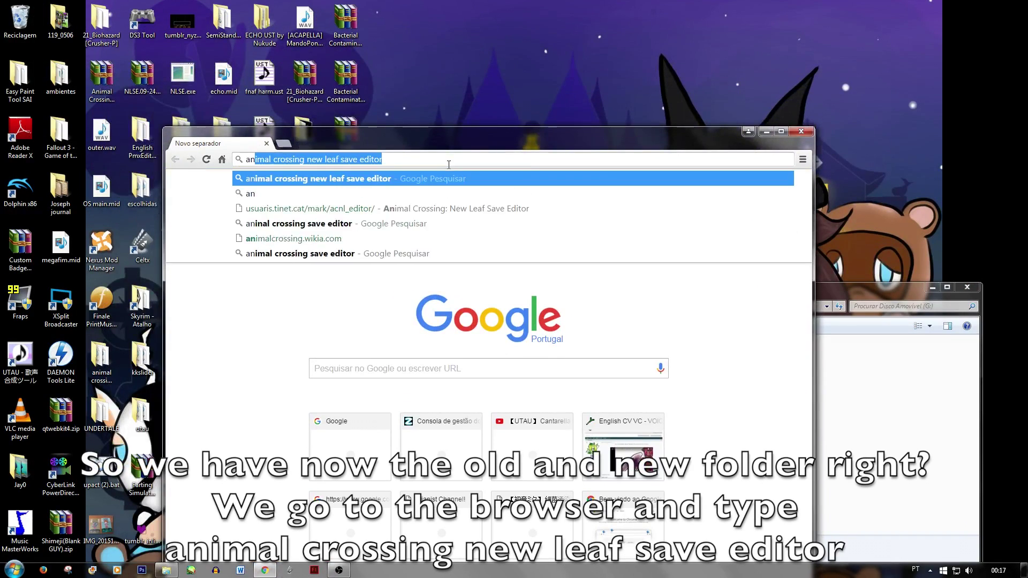
pyautogui.click(373, 184)
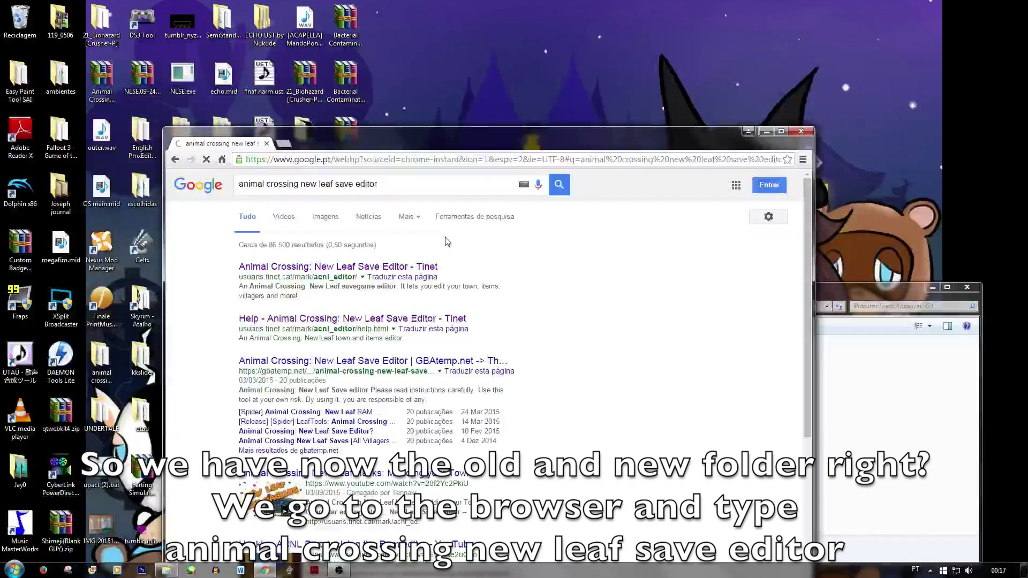
# Step: Open the Tinet ACNL save editor page and dismiss the ESET blocked-address warning
pyautogui.click(427, 272)
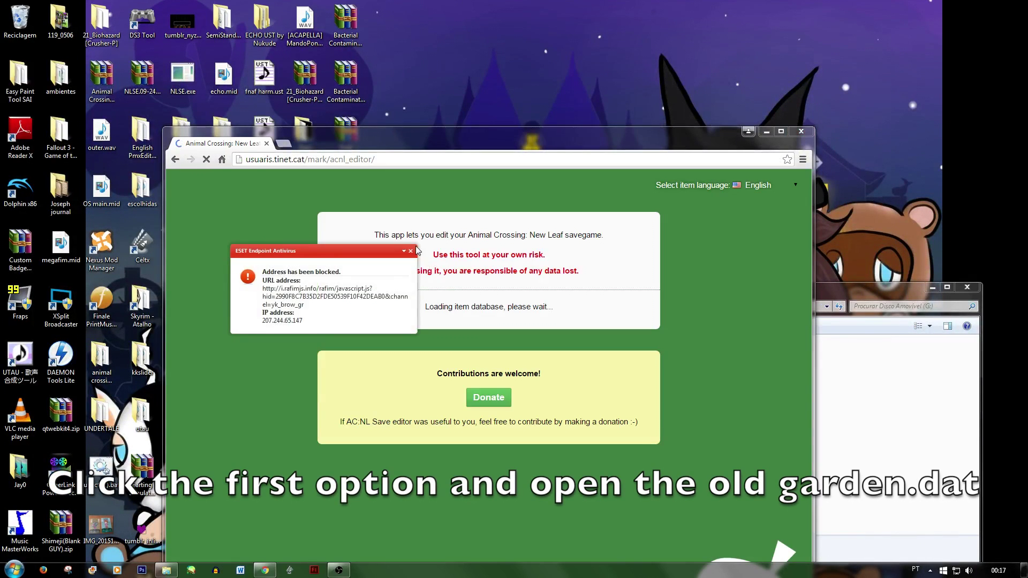
pyautogui.click(411, 251)
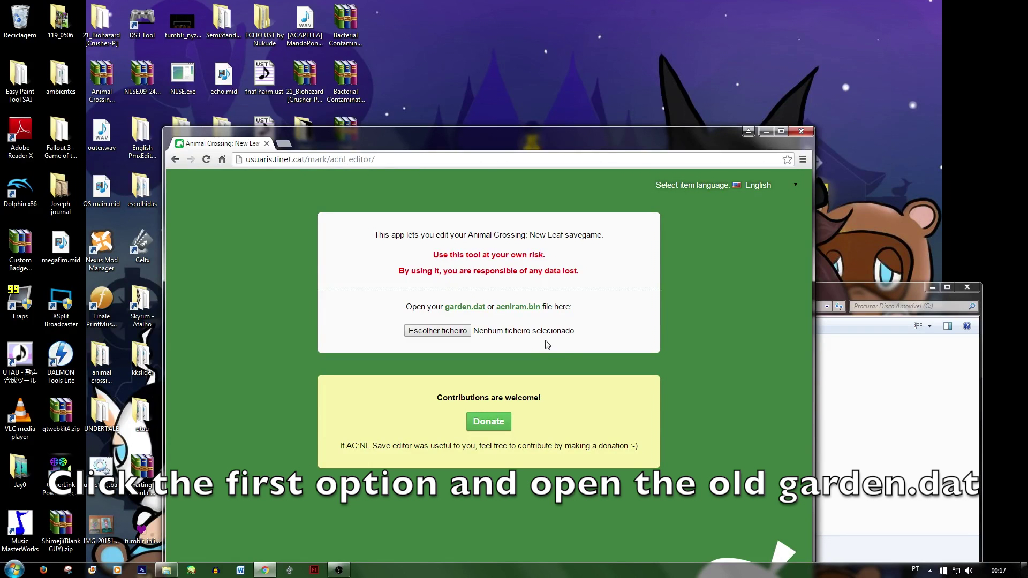
# Step: Browse the desktop in the file picker, then cancel without choosing a file
pyautogui.click(455, 331)
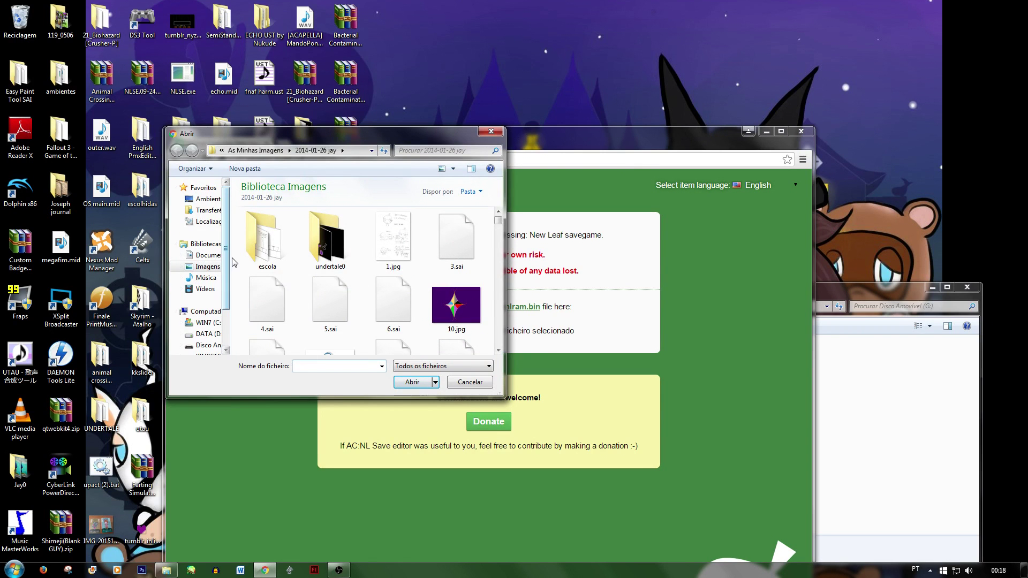
pyautogui.click(203, 200)
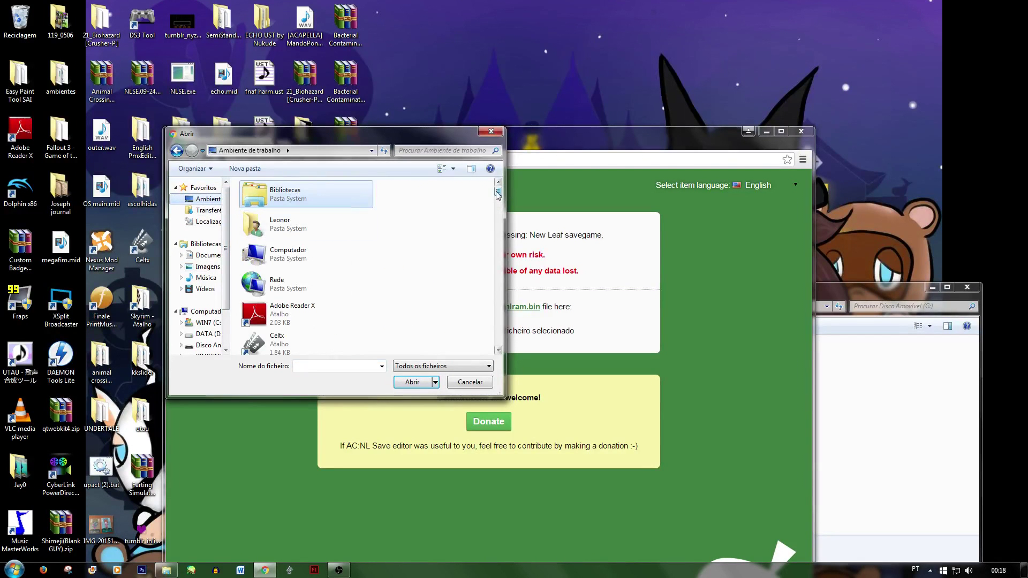
pyautogui.moveTo(496, 193)
pyautogui.mouseDown()
pyautogui.moveTo(482, 350)
pyautogui.moveTo(493, 299)
pyautogui.mouseUp()
pyautogui.click(351, 271)
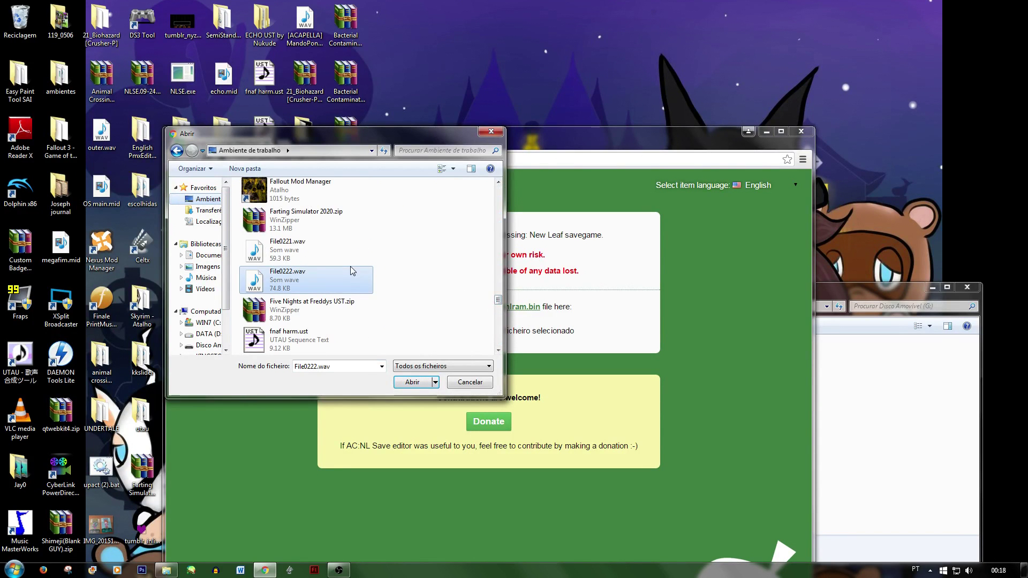
pyautogui.press('b')
pyautogui.press('b')
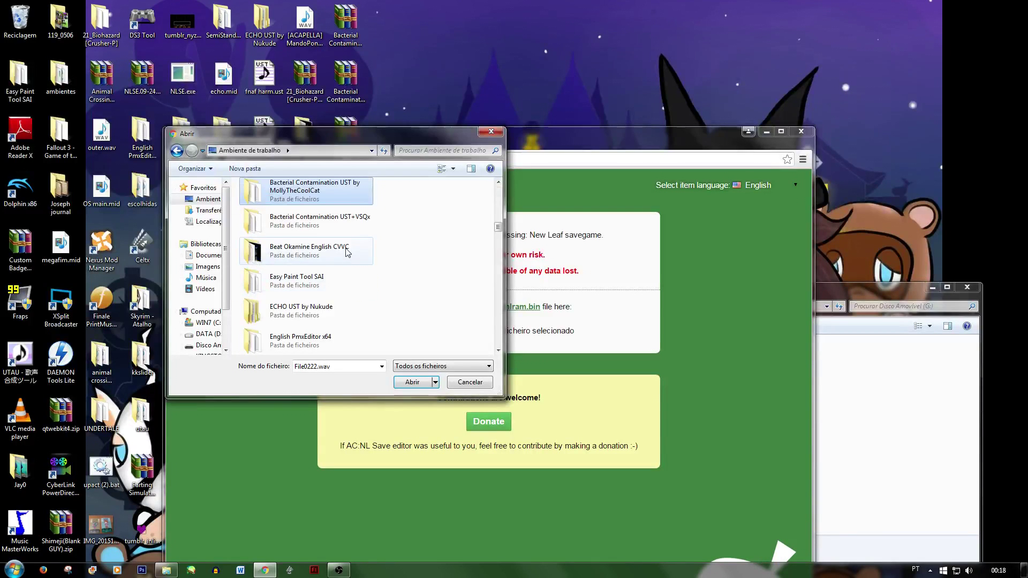
pyautogui.scroll(2, 347, 252)
pyautogui.scroll(-1, 345, 272)
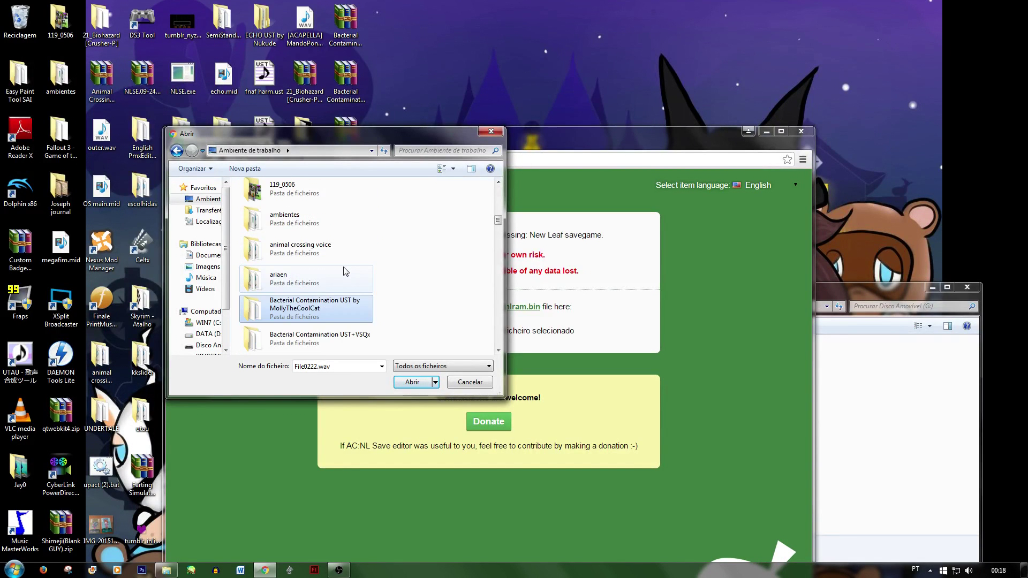
pyautogui.scroll(-1, 346, 271)
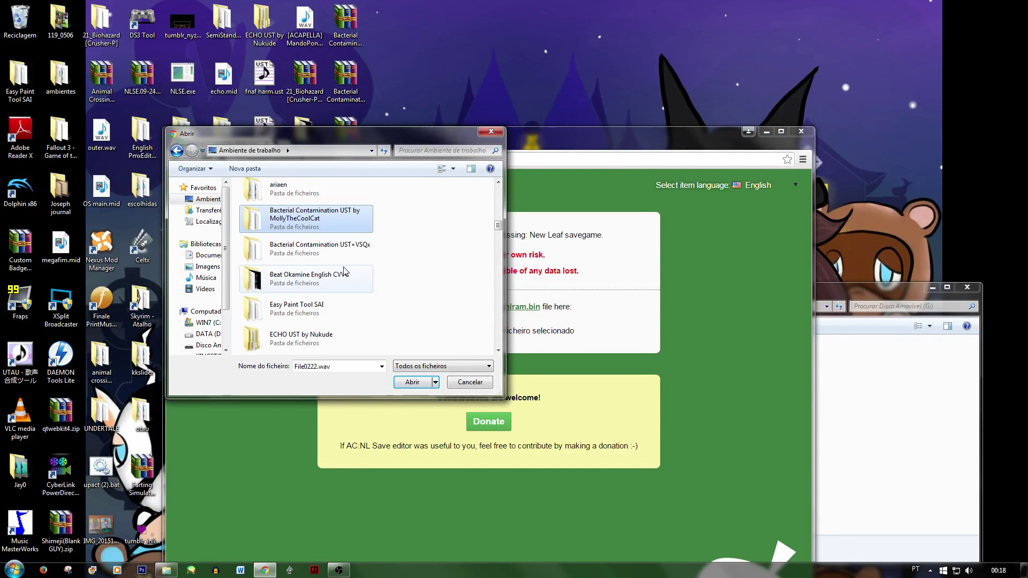
pyautogui.click(484, 135)
pyautogui.moveTo(468, 137)
pyautogui.mouseDown()
pyautogui.moveTo(753, 460)
pyautogui.moveTo(553, 241)
pyautogui.moveTo(355, 76)
pyautogui.moveTo(350, 57)
pyautogui.mouseUp()
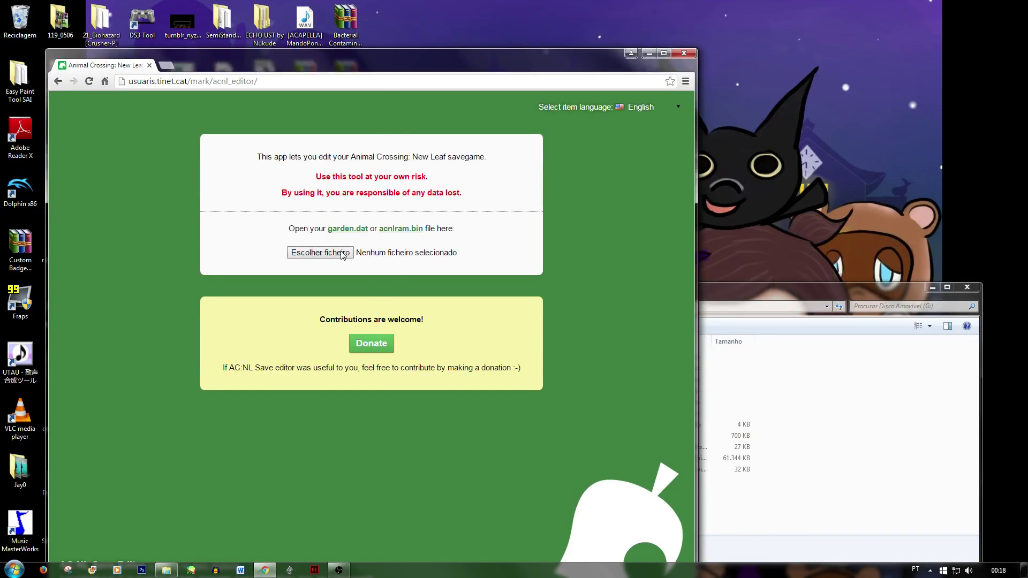
# Step: Load garden.dat from the desktop saveDataBackup folder into the editor
pyautogui.click(343, 254)
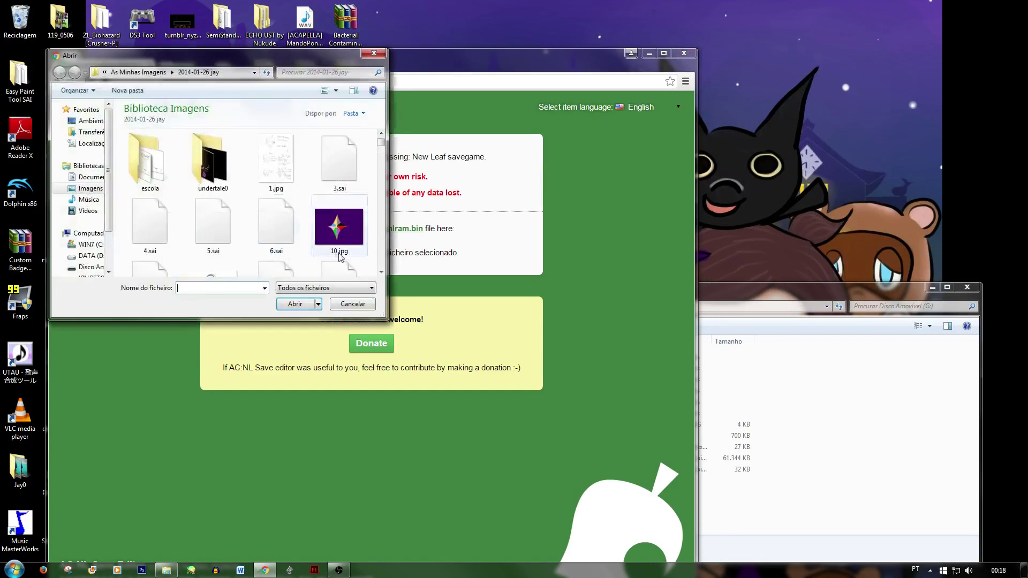
pyautogui.click(85, 122)
pyautogui.scroll(-5, 194, 182)
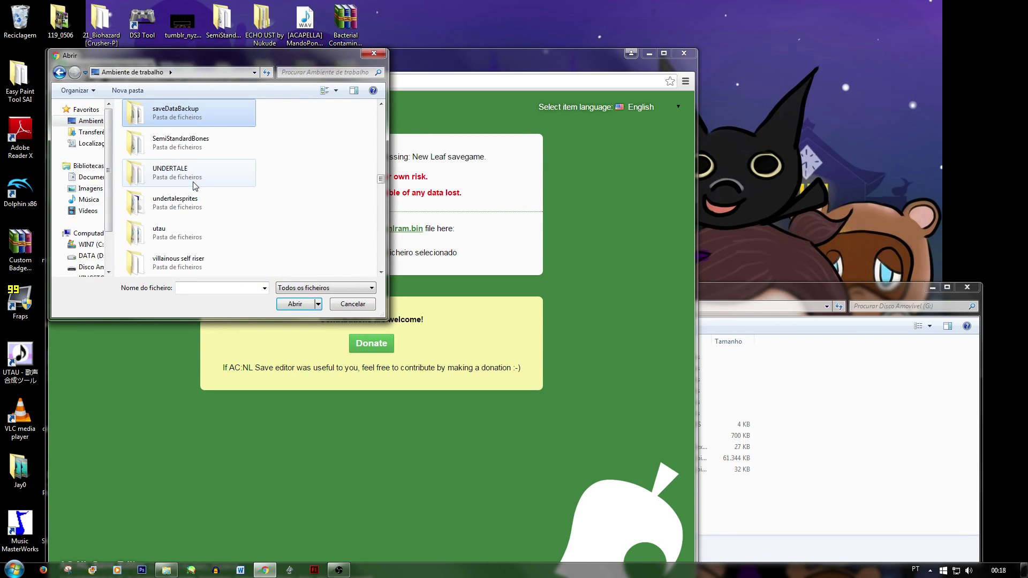
pyautogui.doubleClick(198, 109)
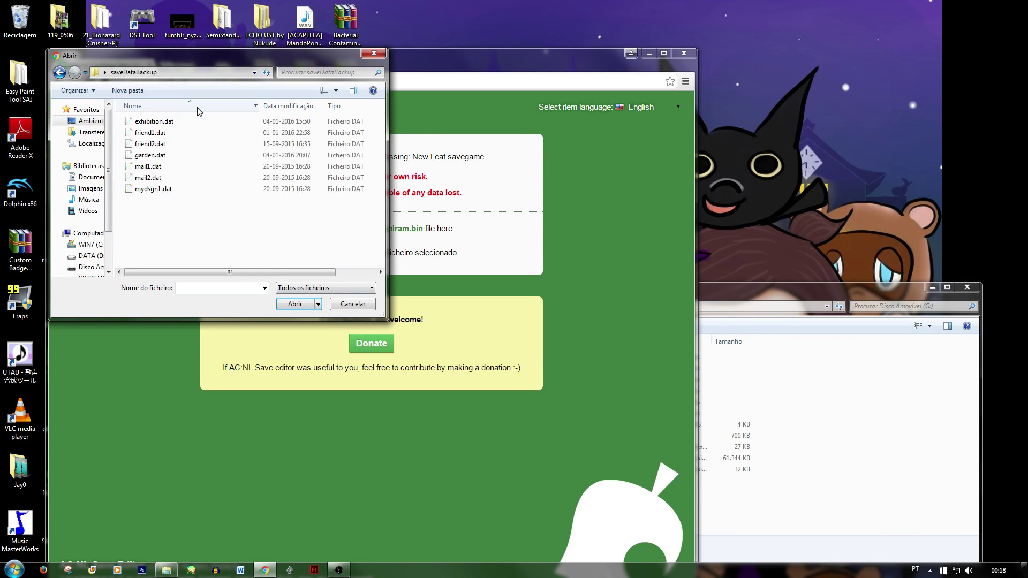
pyautogui.click(164, 157)
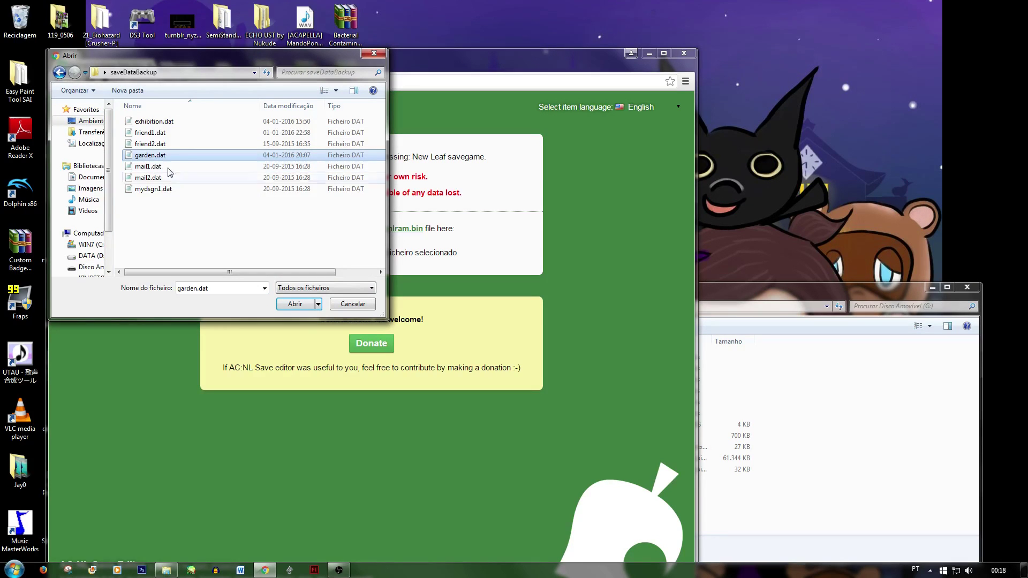
pyautogui.click(295, 304)
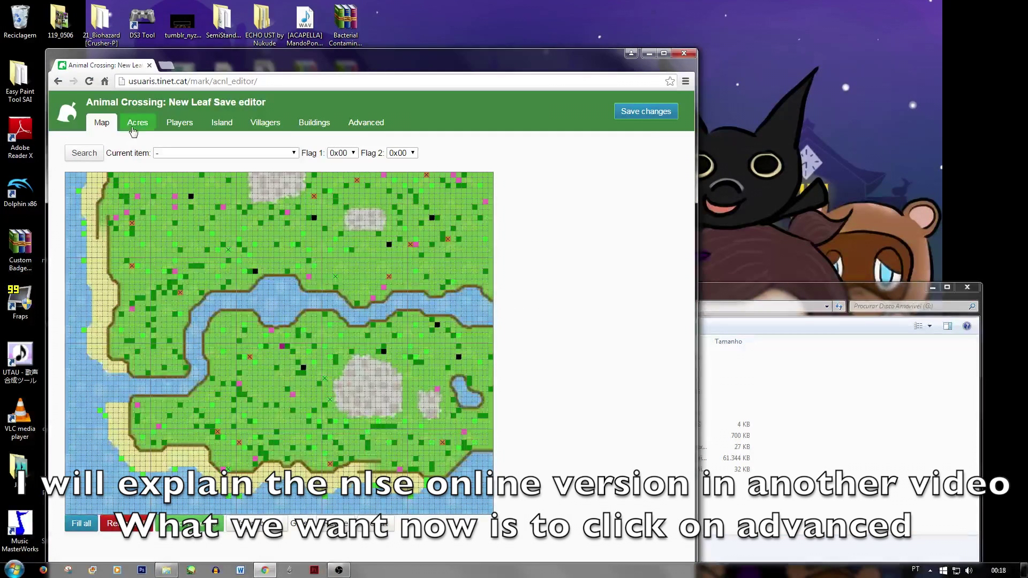
pyautogui.click(377, 127)
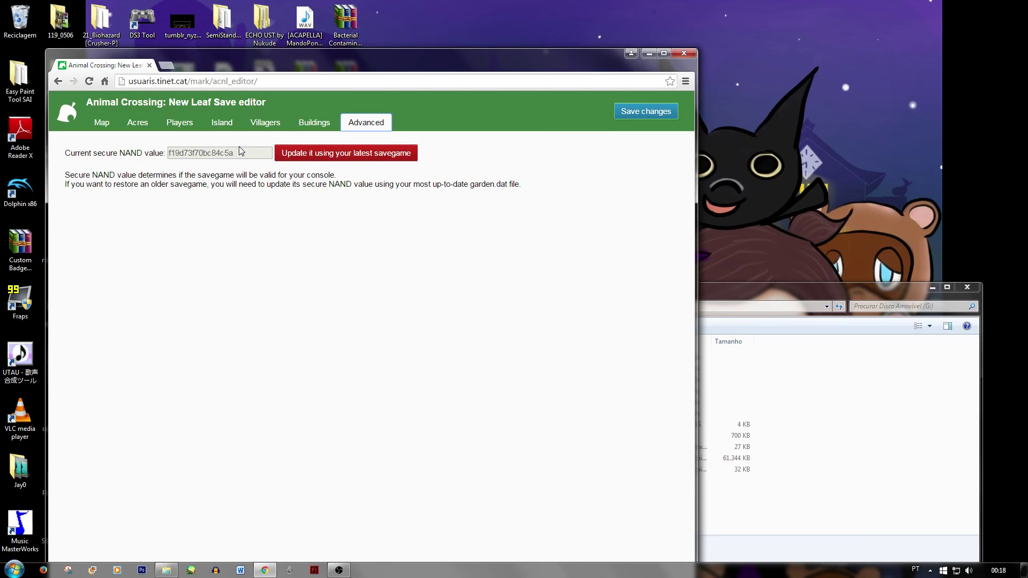
# Step: Update the secure NAND value from G:\saveDataBackup\garden.dat, making it e89e73f70bc84c5a
pyautogui.click(357, 154)
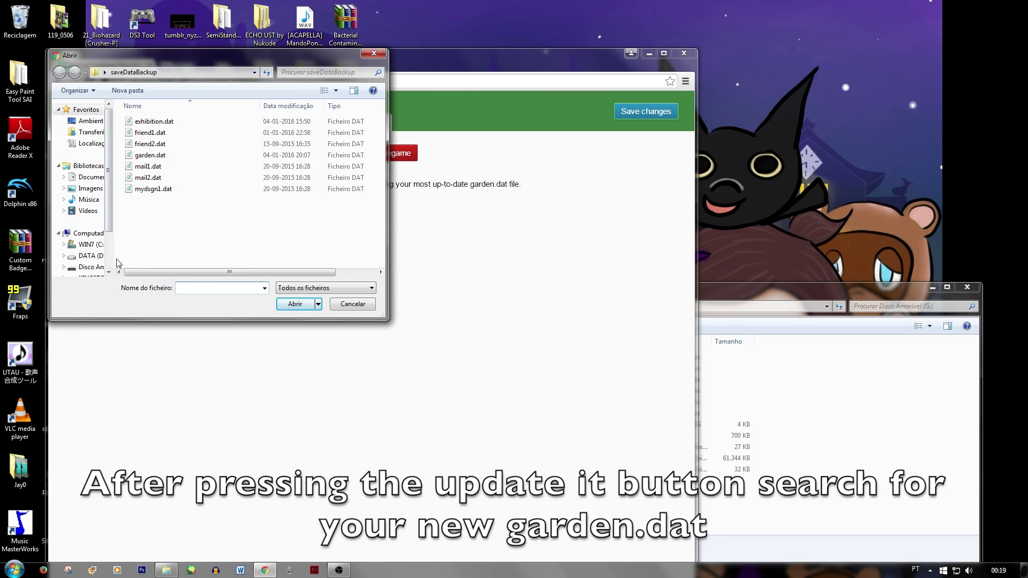
pyautogui.moveTo(111, 225); pyautogui.dragTo(112, 239)
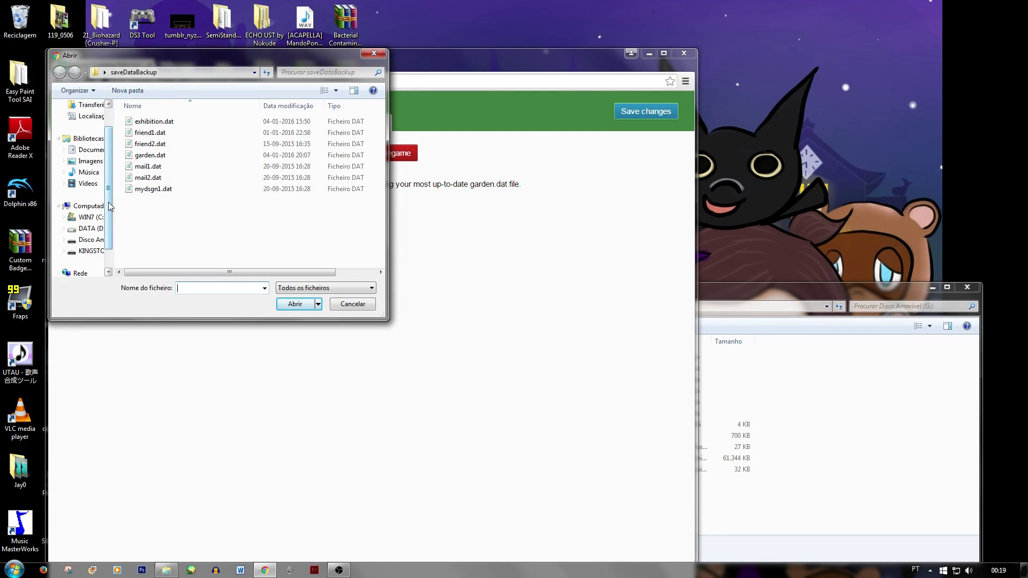
pyautogui.moveTo(111, 206); pyautogui.dragTo(111, 201)
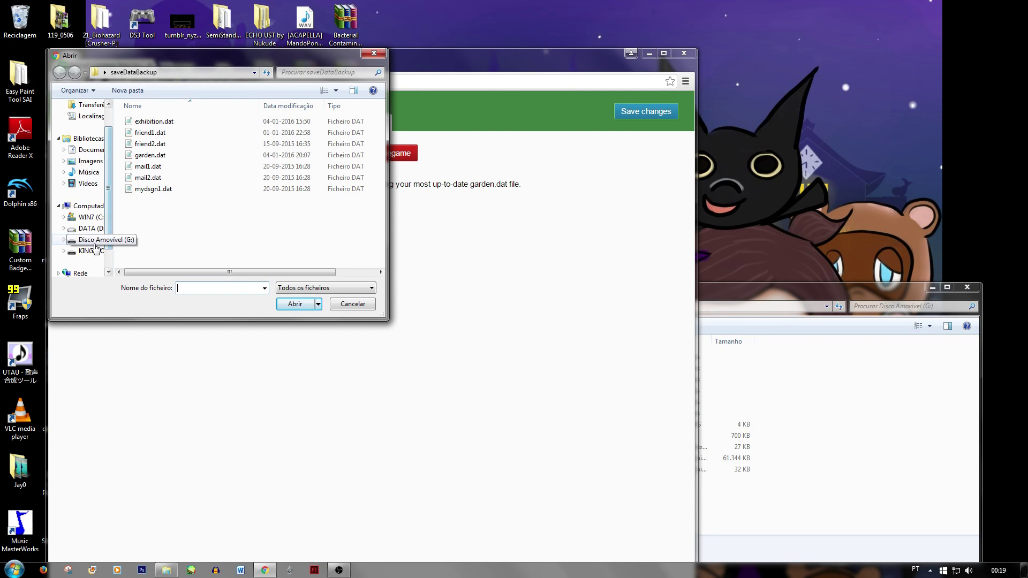
pyautogui.click(95, 242)
pyautogui.click(161, 182)
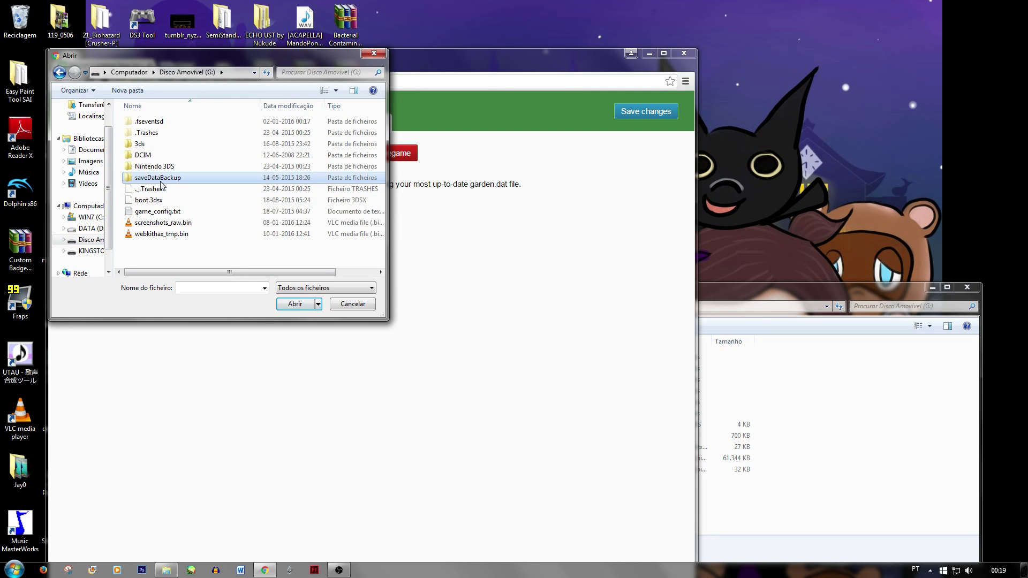
pyautogui.doubleClick(162, 184)
pyautogui.click(152, 156)
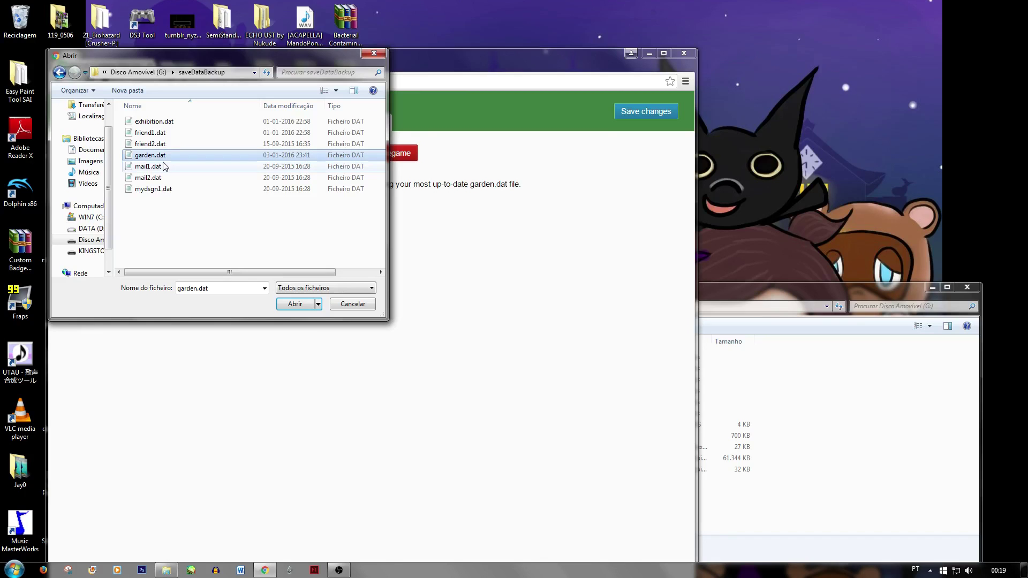
pyautogui.click(295, 304)
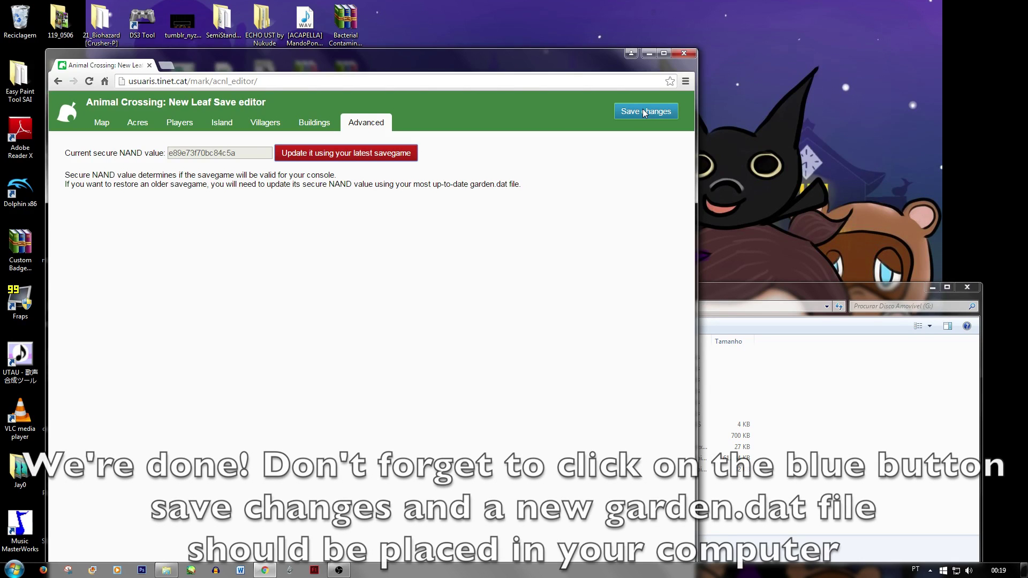
# Step: Move the Chrome window up and to the right, out of the way
pyautogui.moveTo(327, 68); pyautogui.dragTo(355, 22)
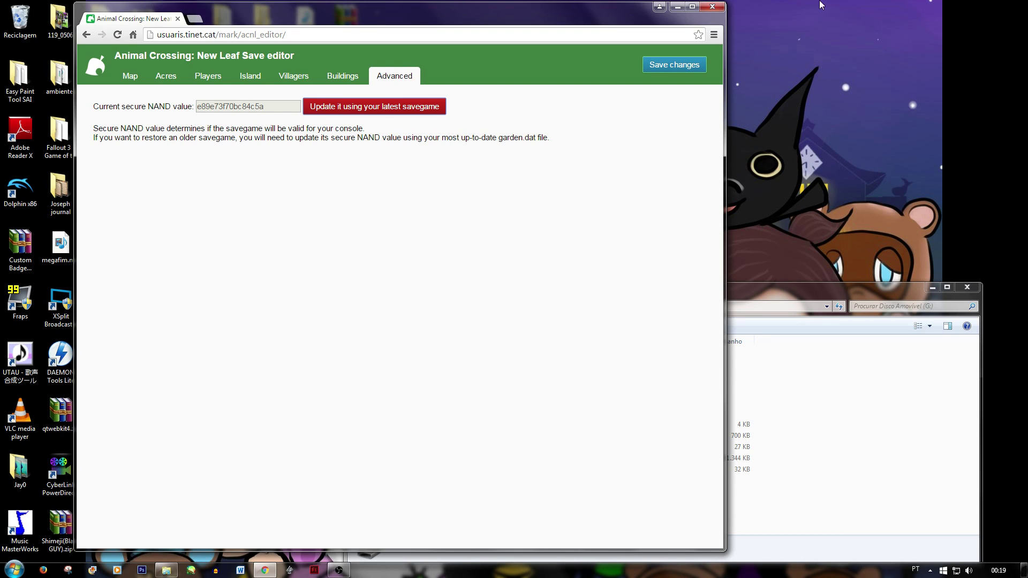
# Step: Close Chrome and the G: window, then open the Transferências folder in Explorer
pyautogui.click(713, 8)
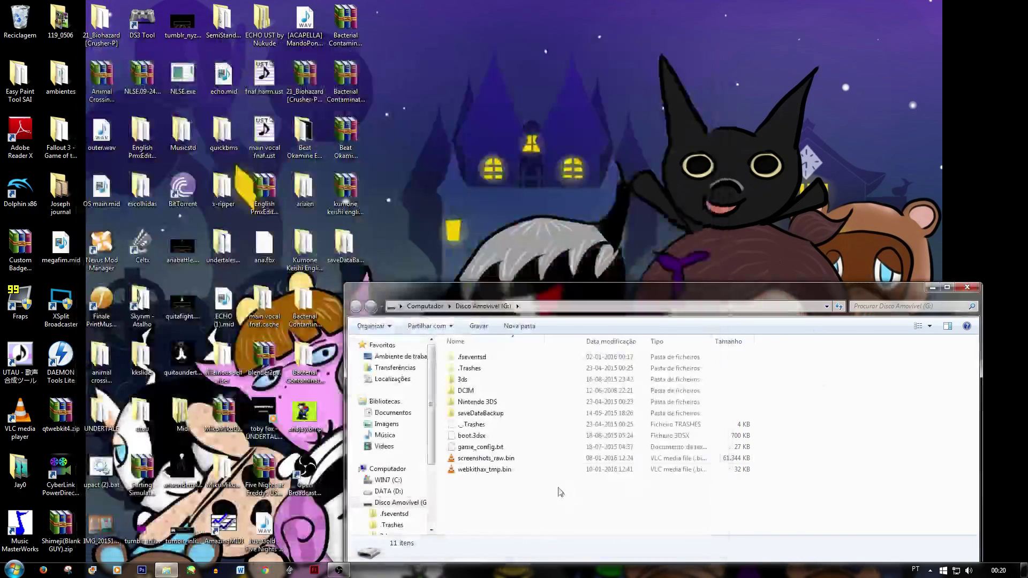
pyautogui.click(968, 287)
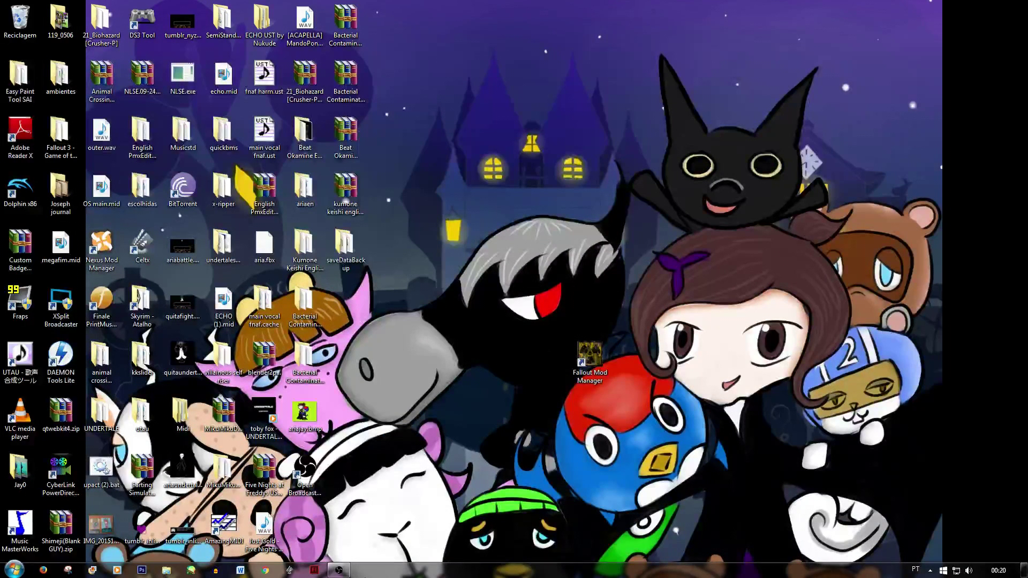
pyautogui.click(166, 570)
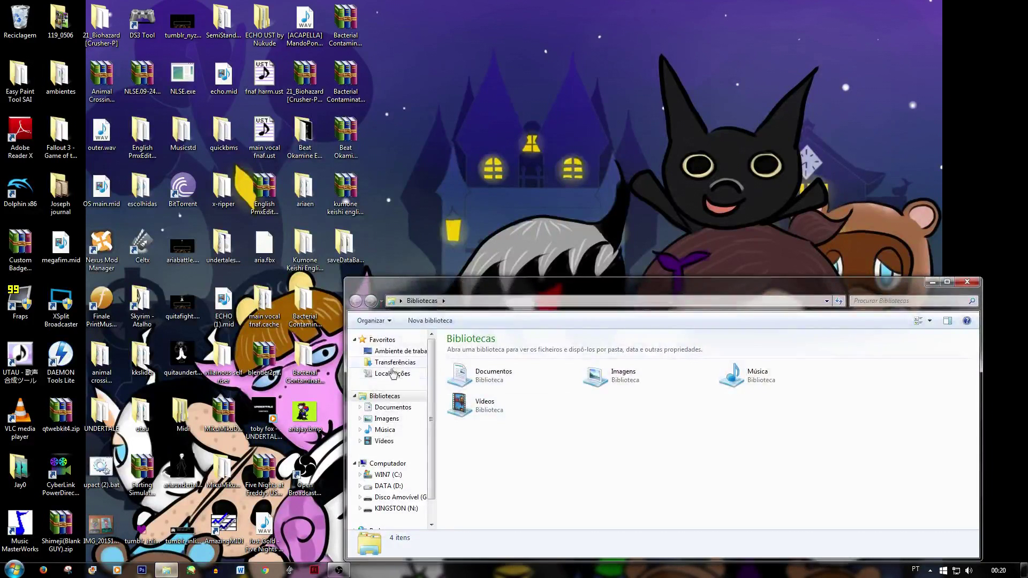
pyautogui.click(395, 362)
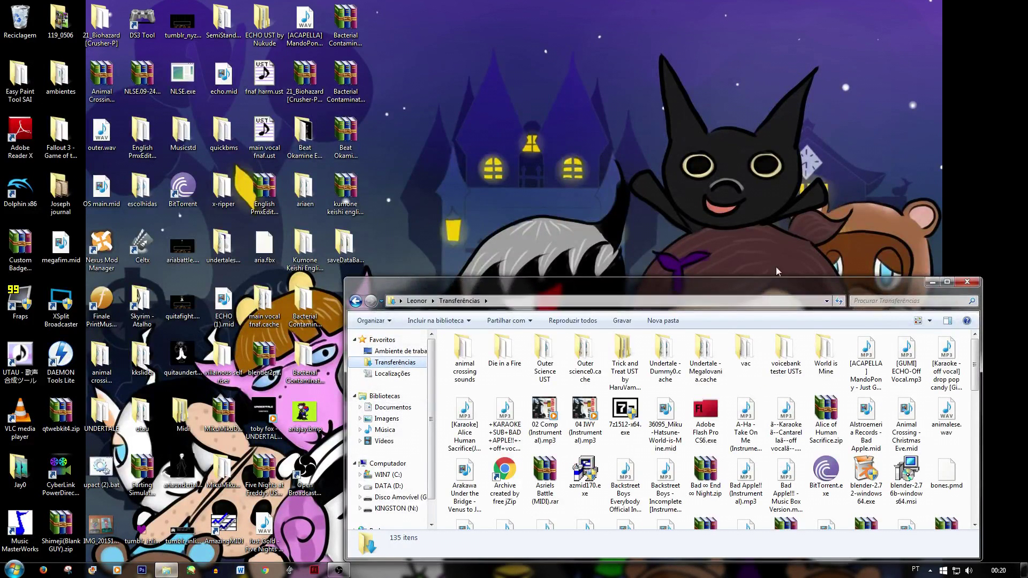
pyautogui.moveTo(768, 292)
pyautogui.mouseDown()
pyautogui.moveTo(783, 242)
pyautogui.moveTo(762, 190)
pyautogui.mouseUp()
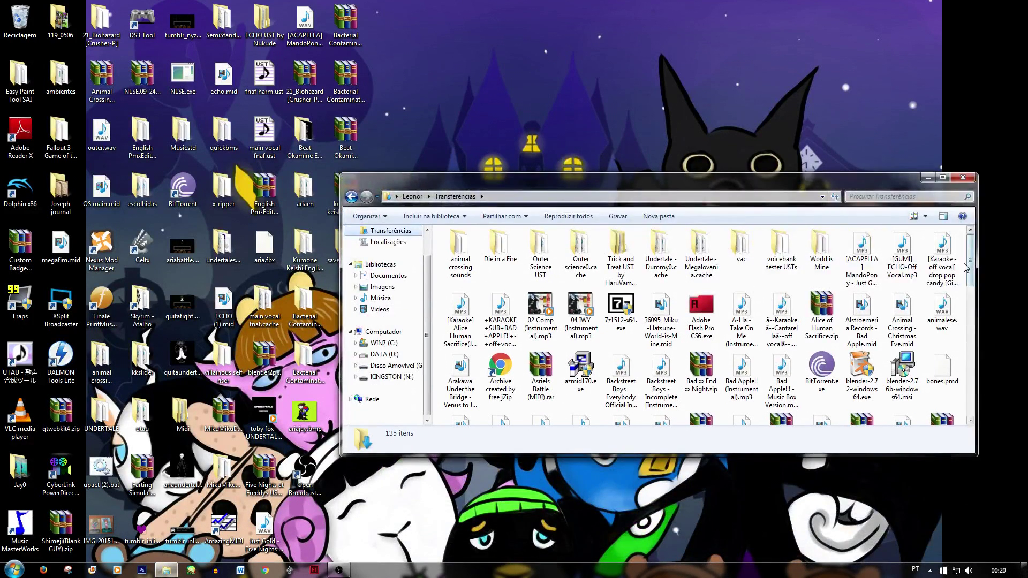
# Step: Move the downloaded garden.dat into the desktop saveDataBackup folder and close Explorer
pyautogui.moveTo(970, 282); pyautogui.dragTo(937, 326)
pyautogui.click(938, 327)
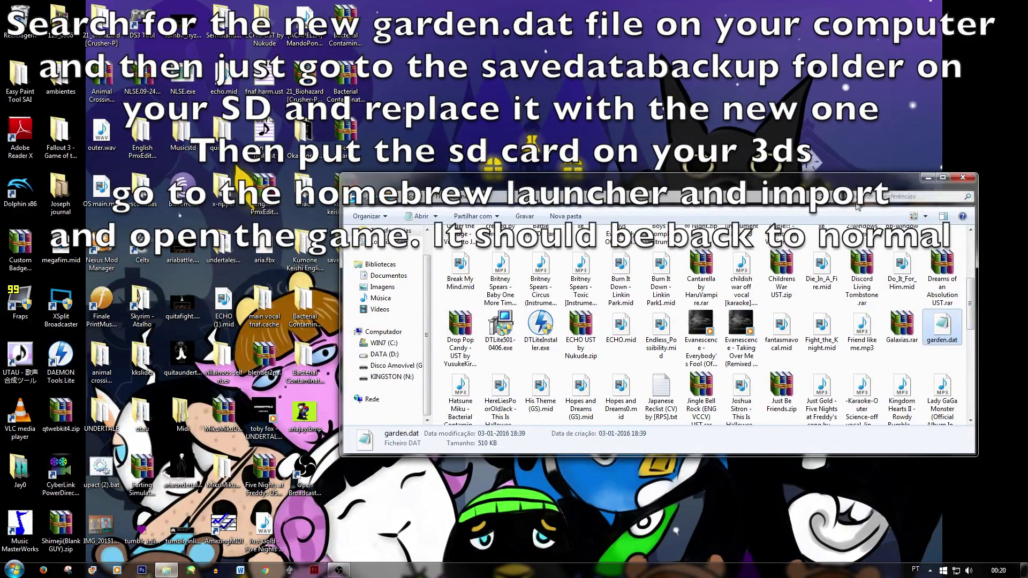
pyautogui.moveTo(867, 190); pyautogui.dragTo(922, 208)
pyautogui.moveTo(997, 343)
pyautogui.mouseDown()
pyautogui.moveTo(251, 236)
pyautogui.moveTo(1005, 332)
pyautogui.moveTo(1002, 353)
pyautogui.mouseUp()
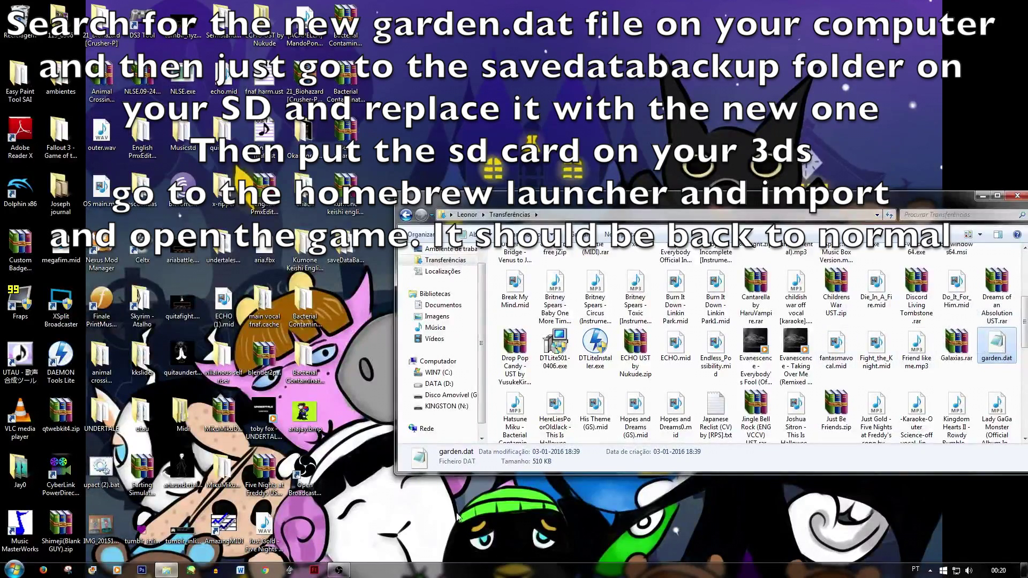
pyautogui.moveTo(699, 210); pyautogui.dragTo(508, 217)
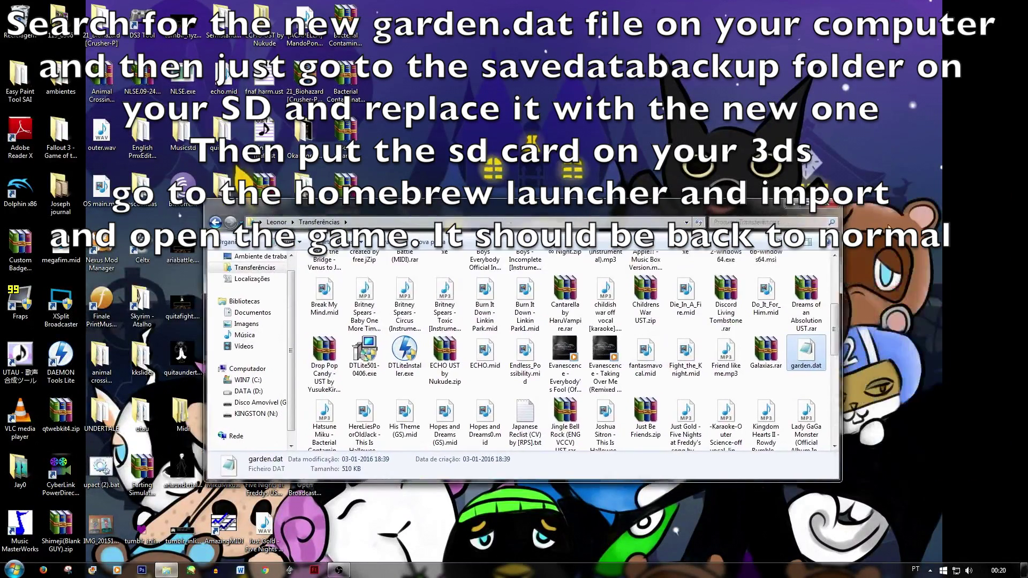
pyautogui.click(834, 204)
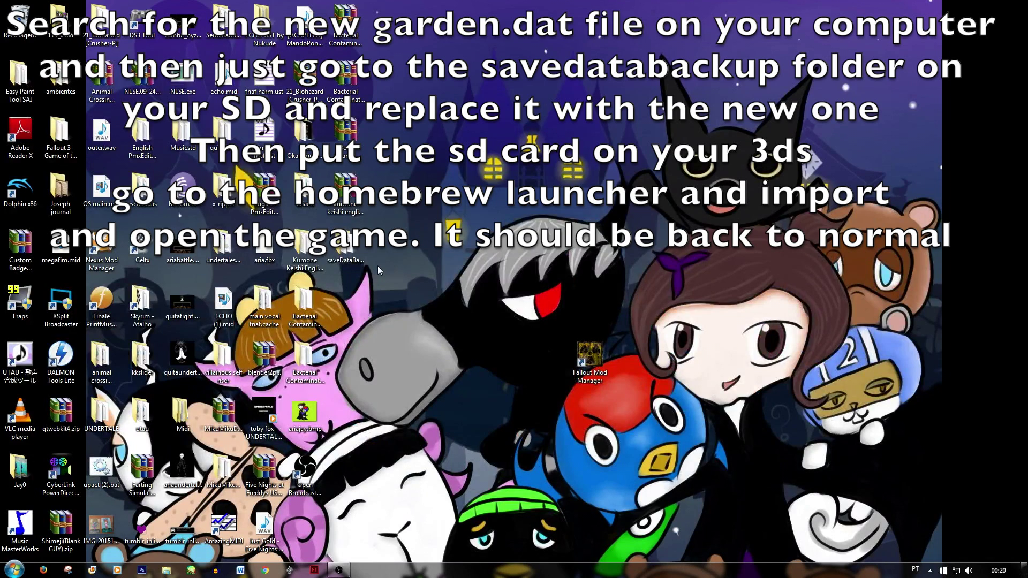